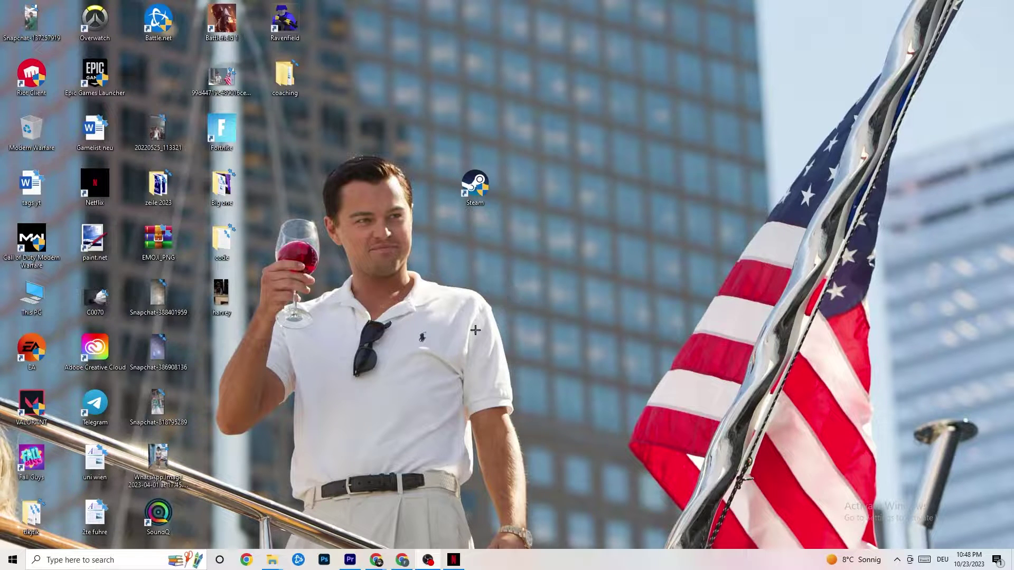
# Step: Review the Windows Update and Troubleshoot pages in the Update & Security settings, and minimize Settings
pyautogui.click(3, 566)
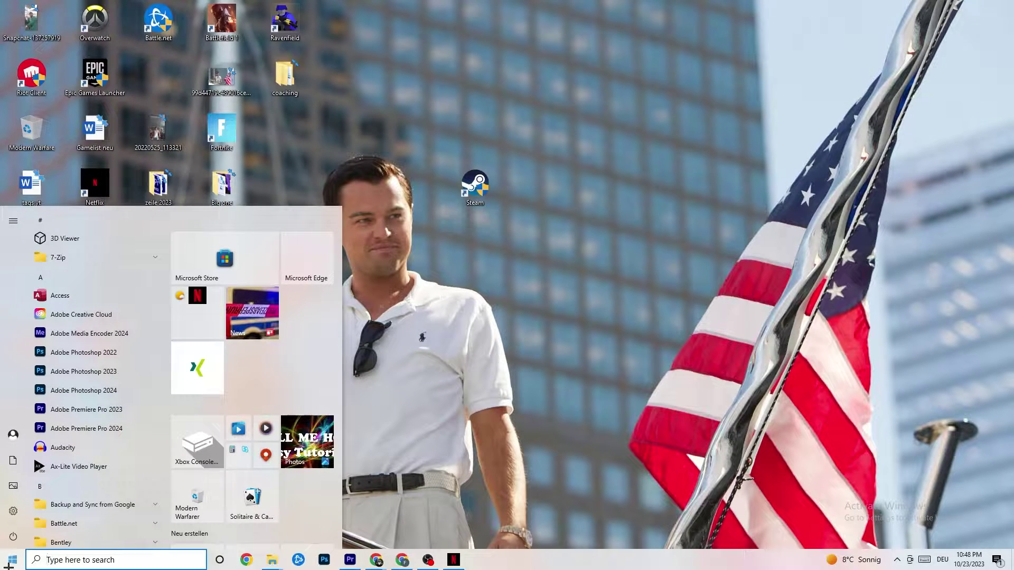
pyautogui.click(13, 512)
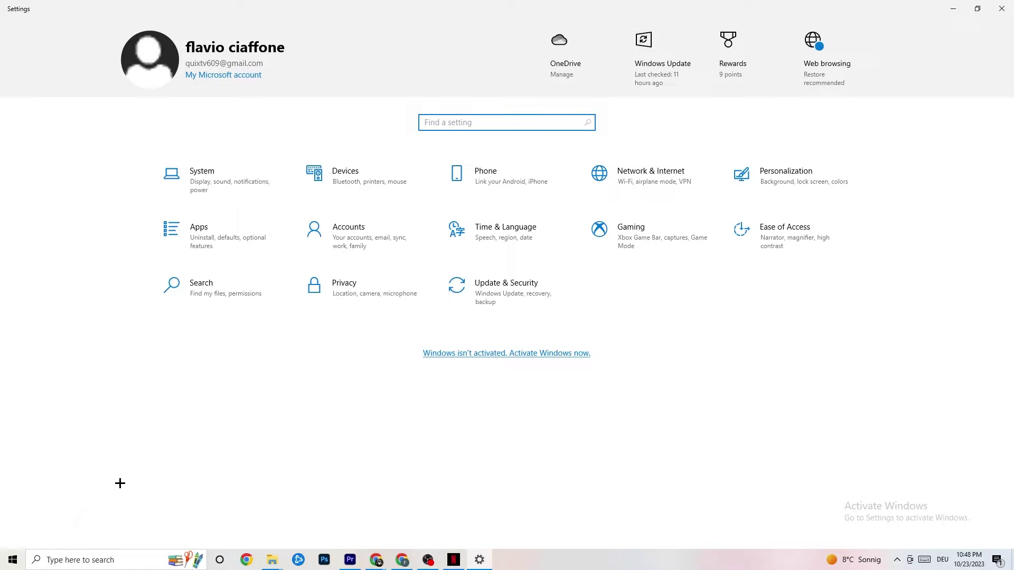
pyautogui.click(490, 305)
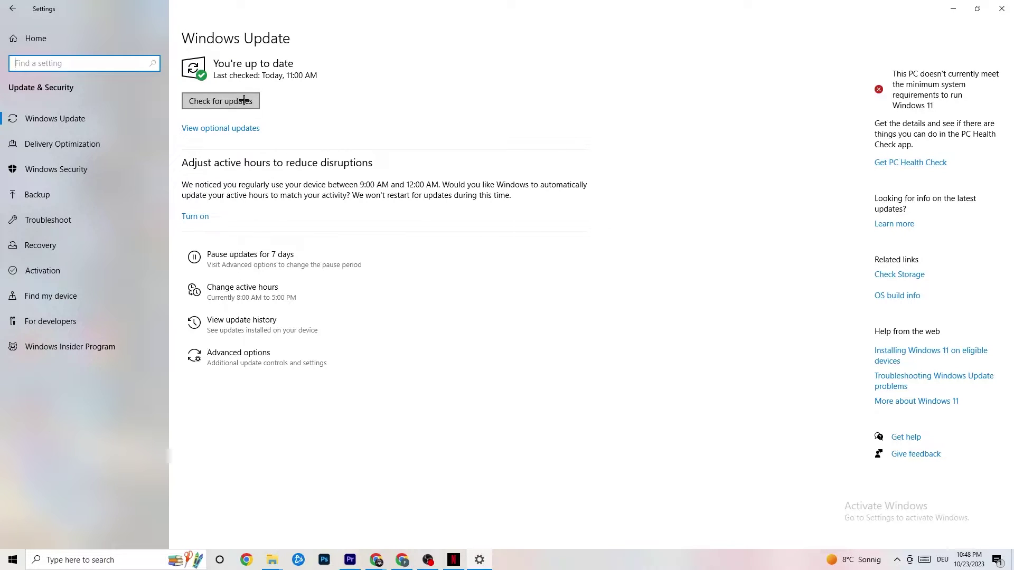
pyautogui.click(311, 69)
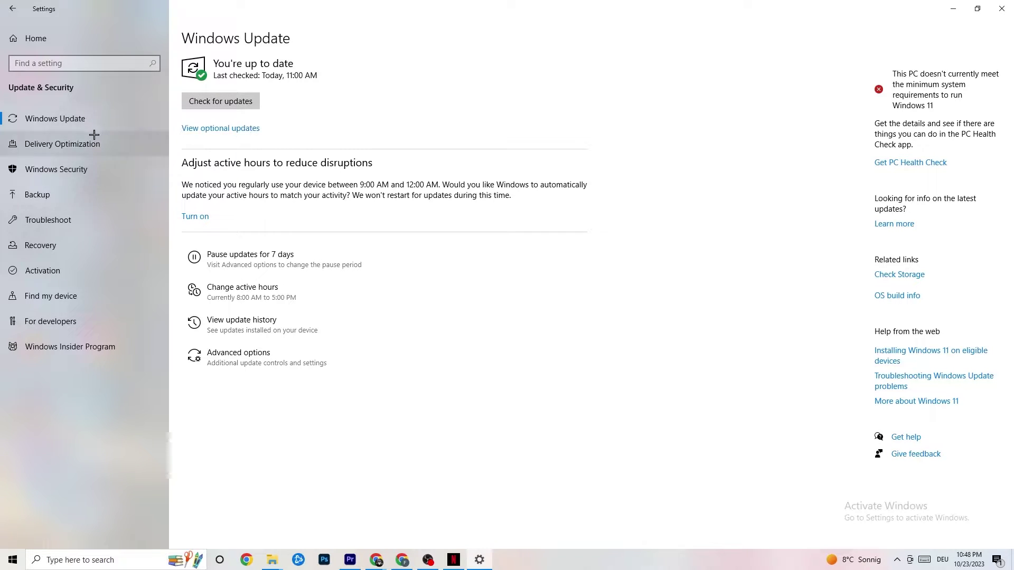
pyautogui.click(67, 220)
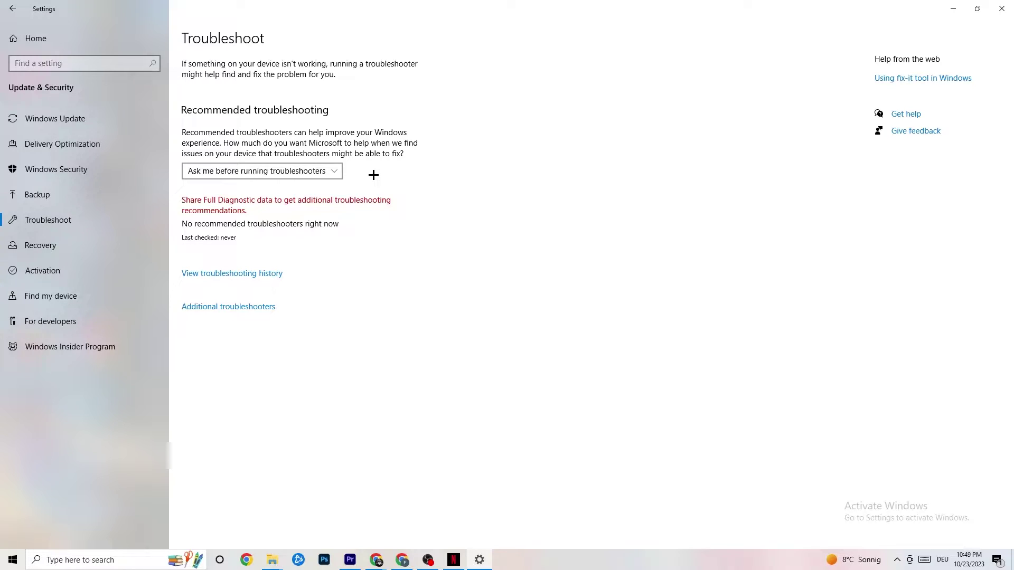
pyautogui.click(954, 8)
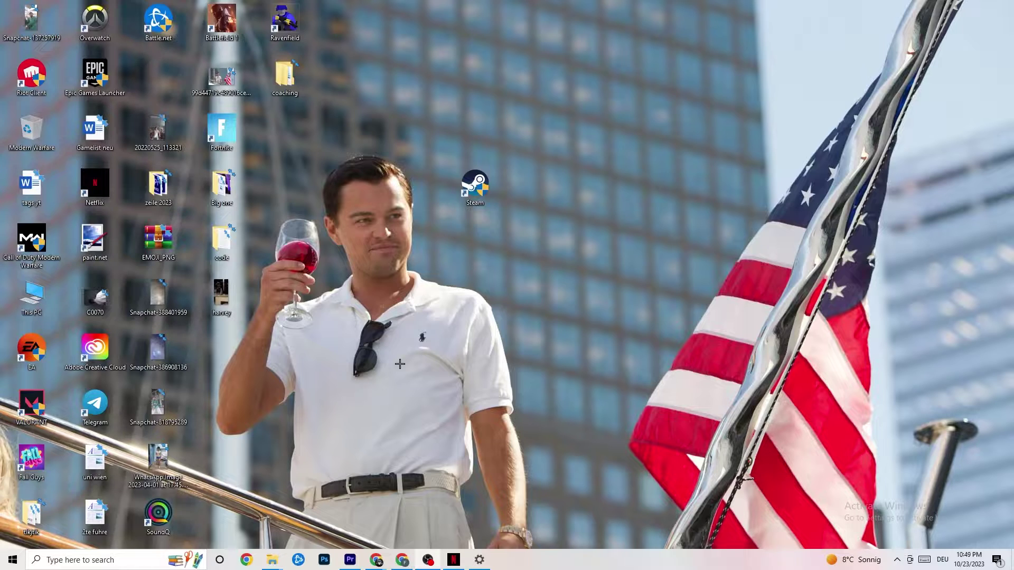
pyautogui.moveTo(466, 188); pyautogui.dragTo(478, 244)
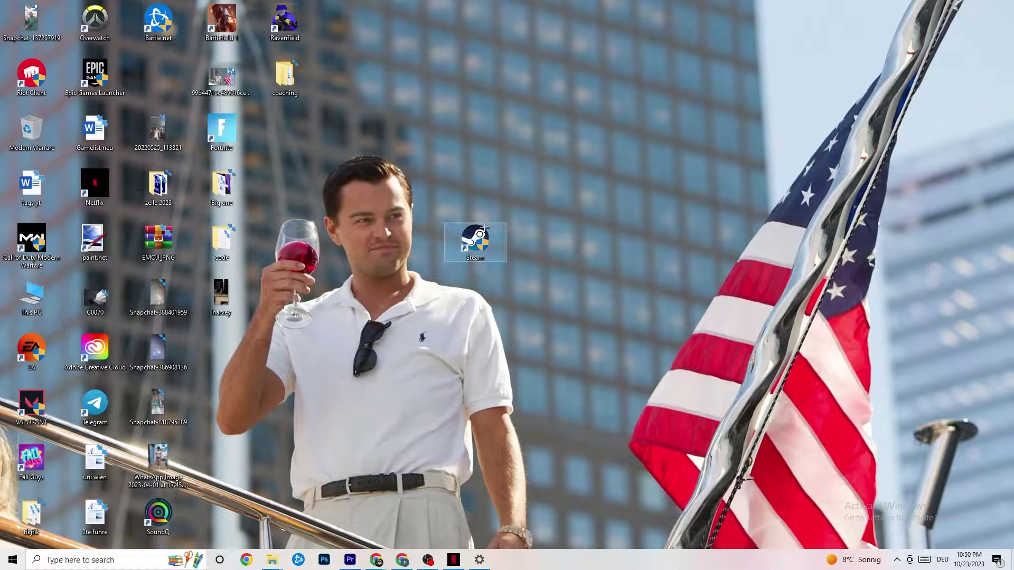
pyautogui.rightClick(480, 239)
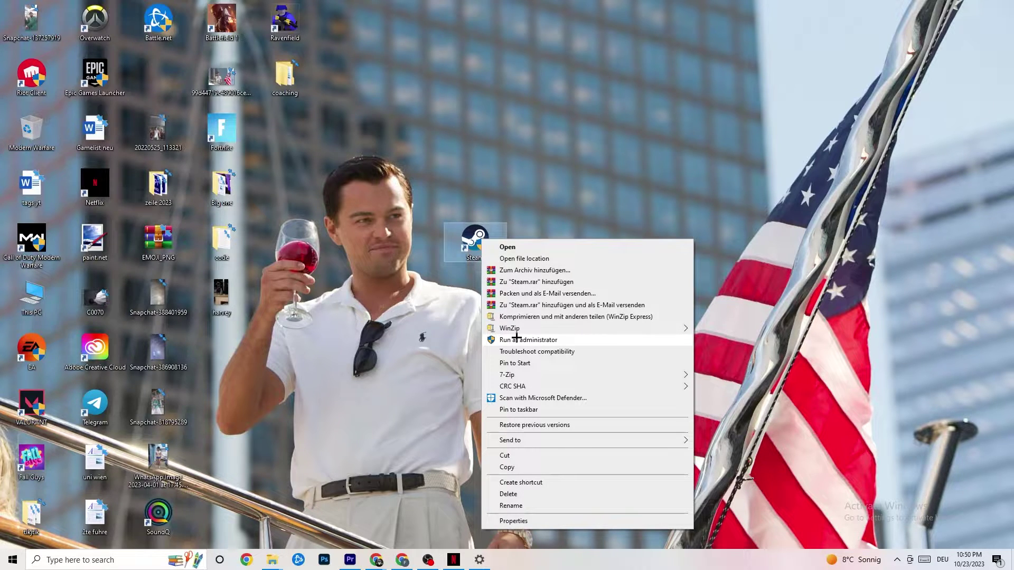
pyautogui.click(403, 323)
pyautogui.click(373, 306)
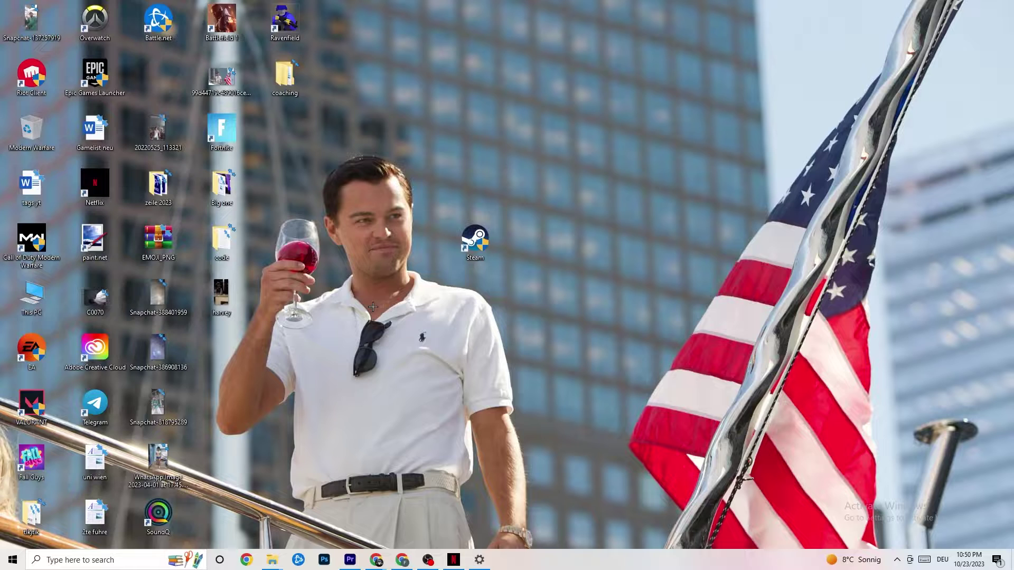
pyautogui.moveTo(466, 236); pyautogui.dragTo(466, 182)
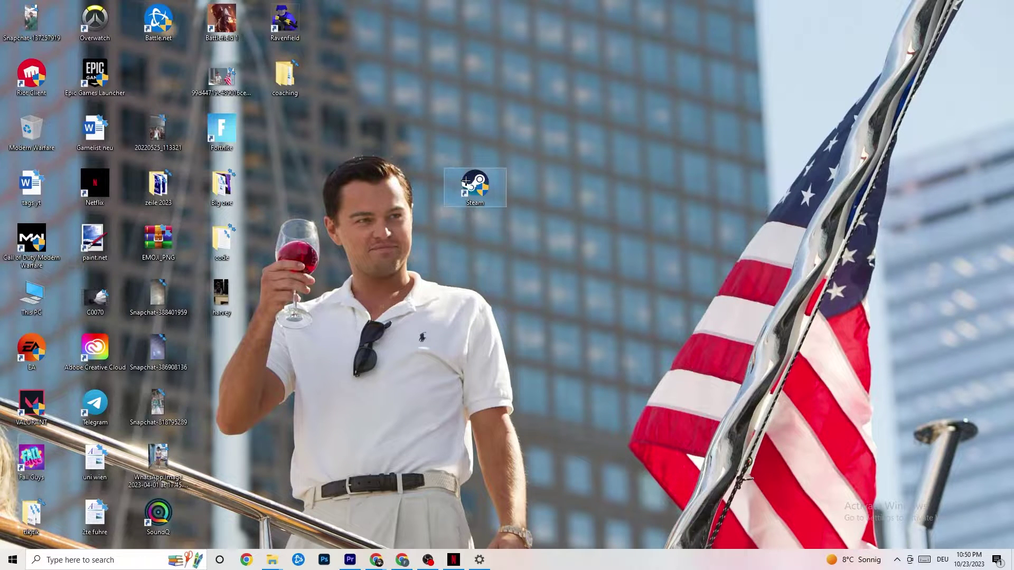
# Step: Set the Steam desktop shortcut to run in compatibility mode for Windows 8 and confirm its properties
pyautogui.rightClick(466, 182)
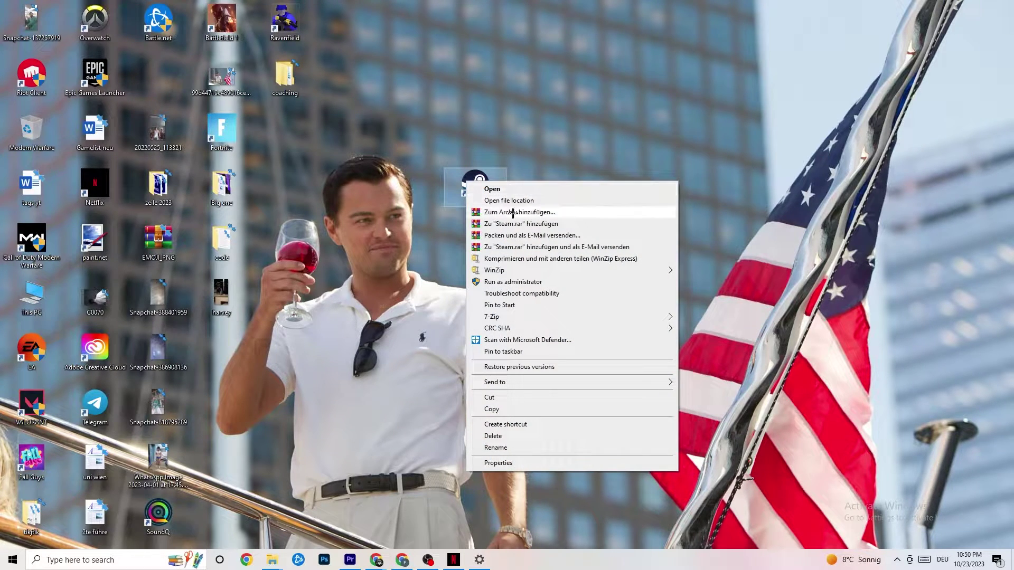
pyautogui.click(498, 463)
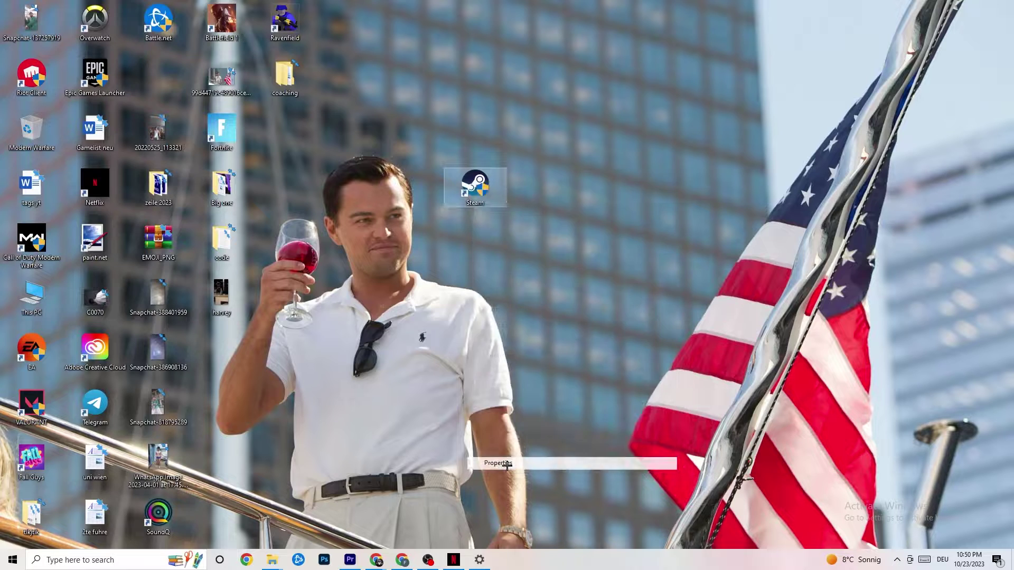
pyautogui.moveTo(547, 188); pyautogui.dragTo(490, 88)
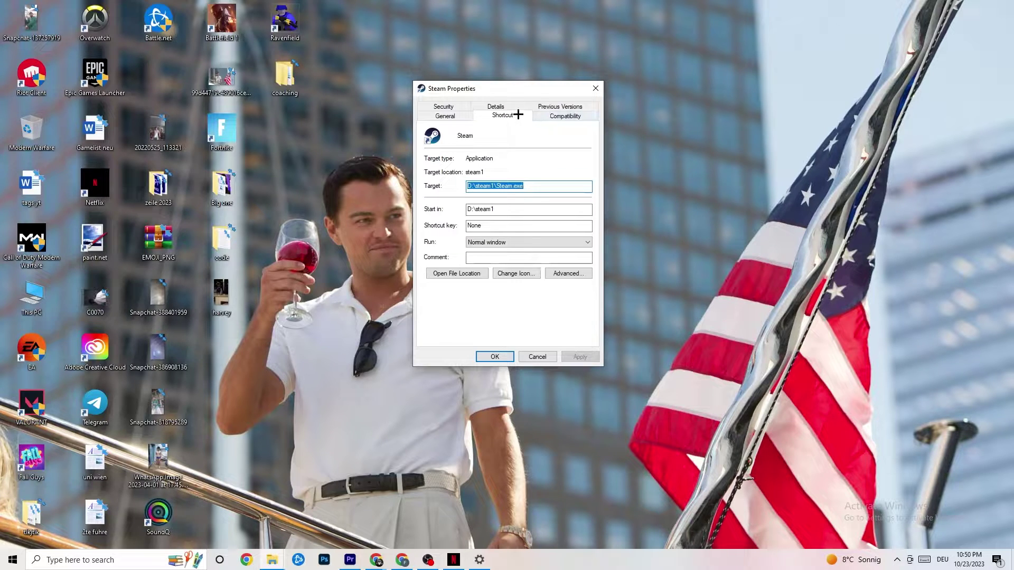
pyautogui.click(561, 115)
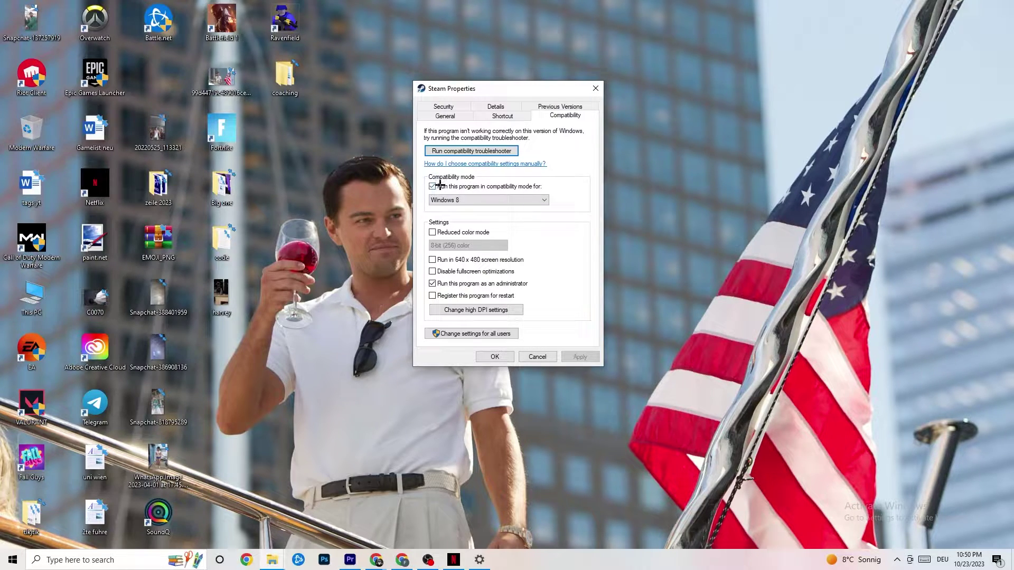
pyautogui.click(514, 198)
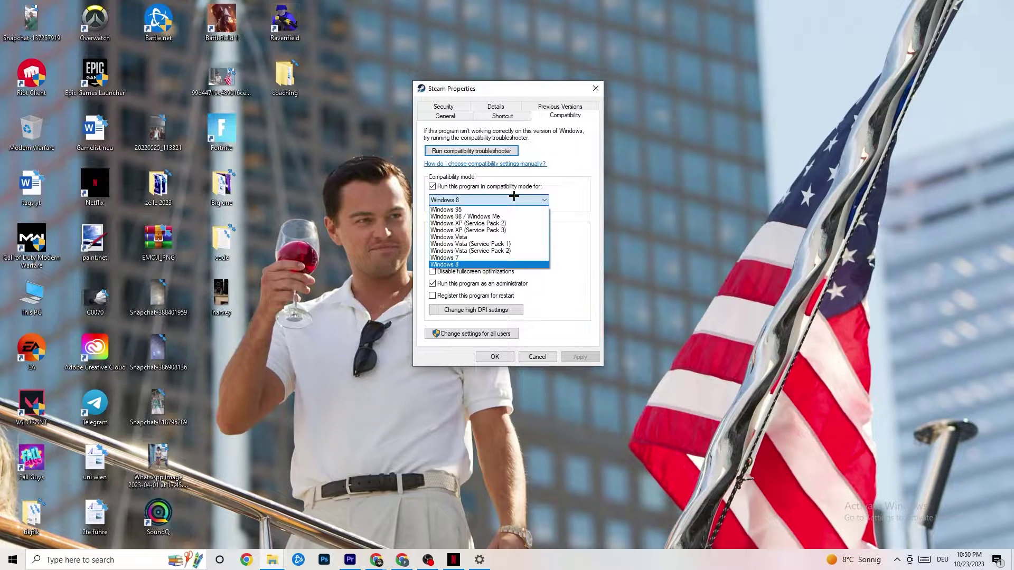
pyautogui.click(498, 264)
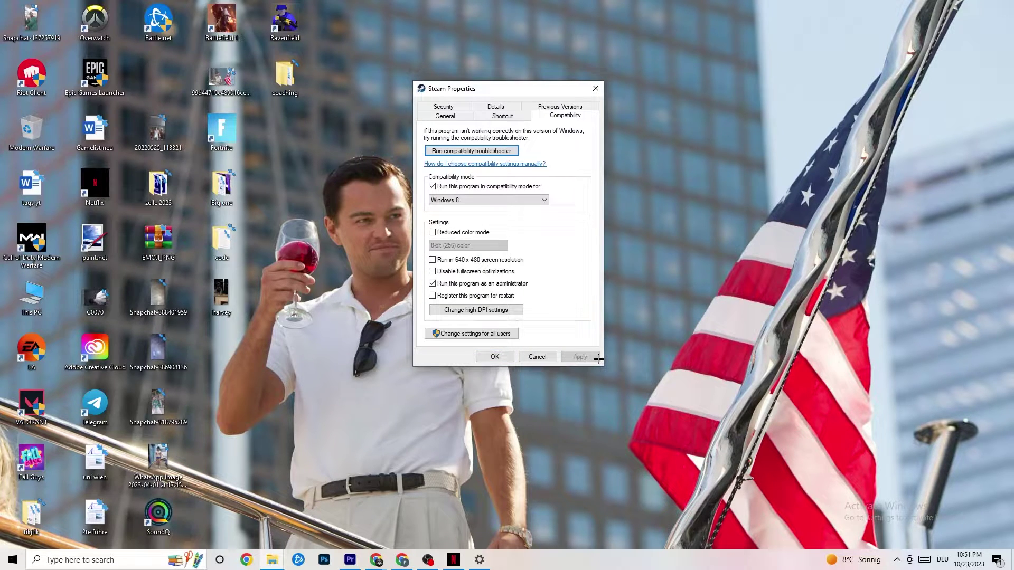
pyautogui.click(497, 357)
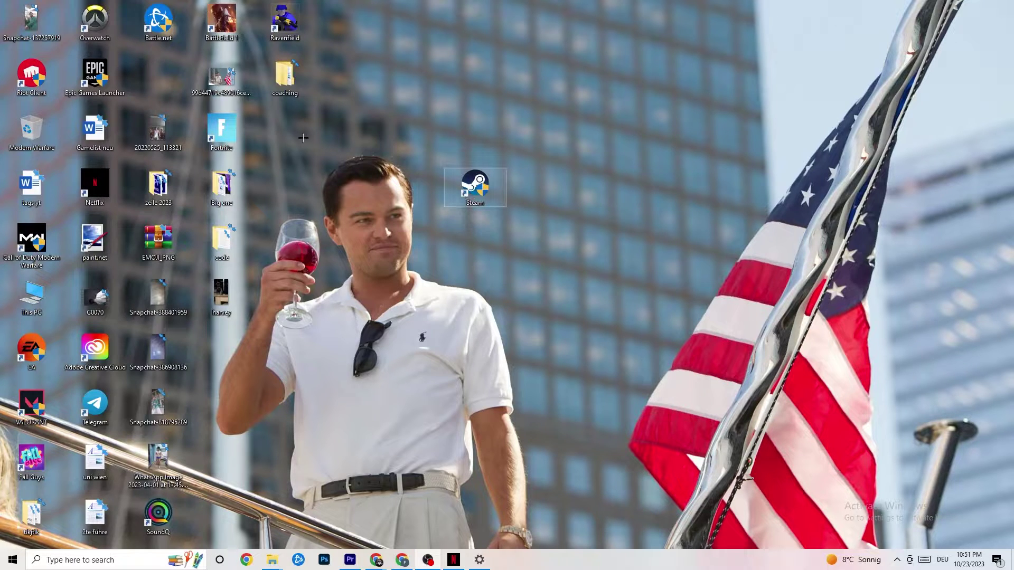
pyautogui.rightClick(457, 189)
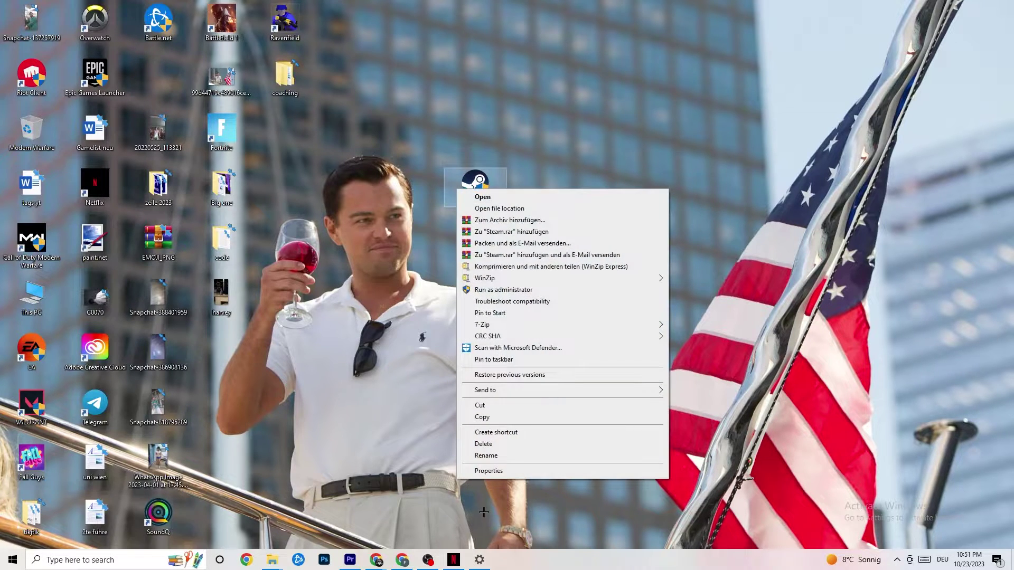
pyautogui.click(373, 232)
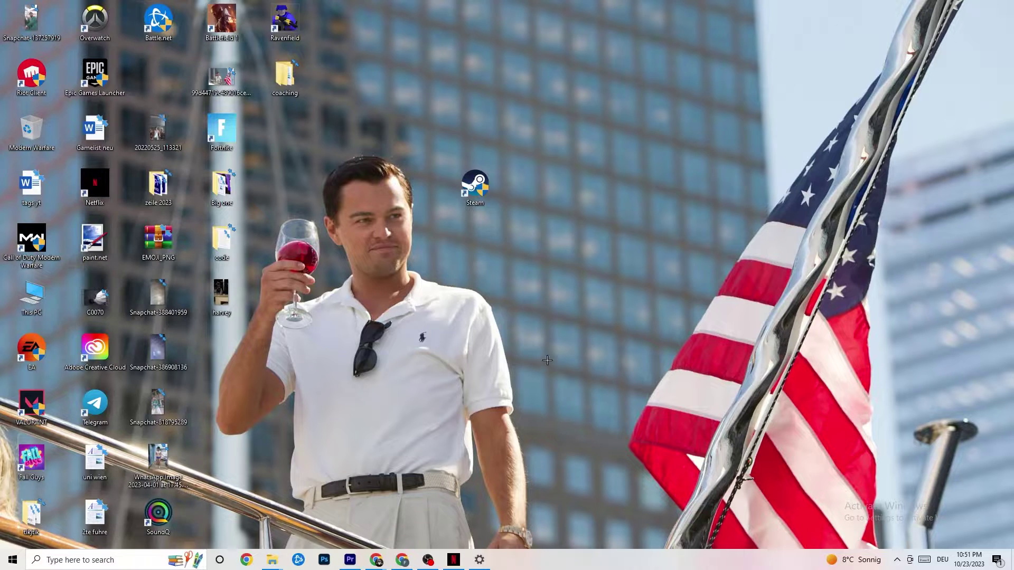
# Step: Open the System display settings and examine the scaling options for text, apps and other items
pyautogui.click(2, 566)
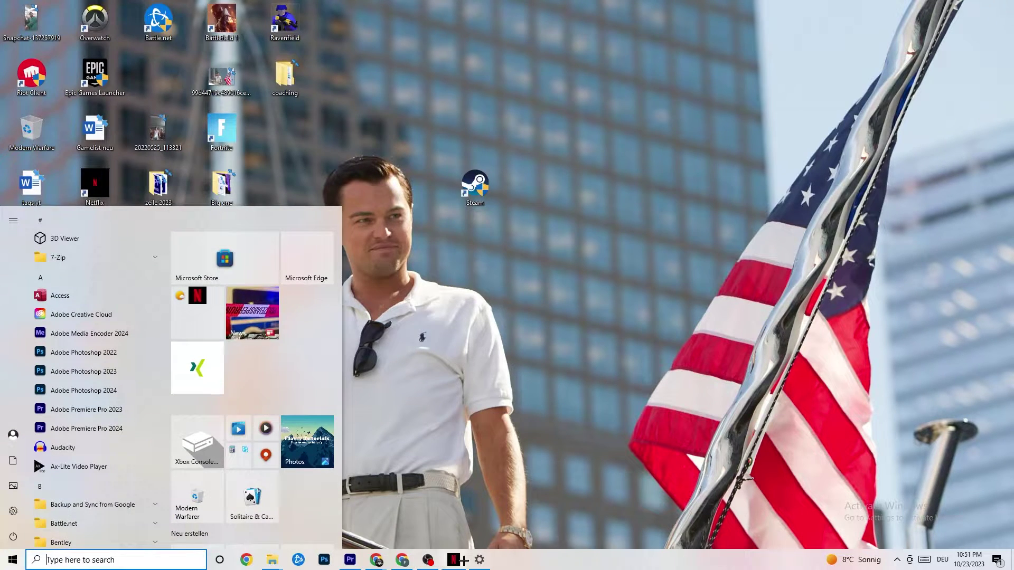
pyautogui.click(481, 557)
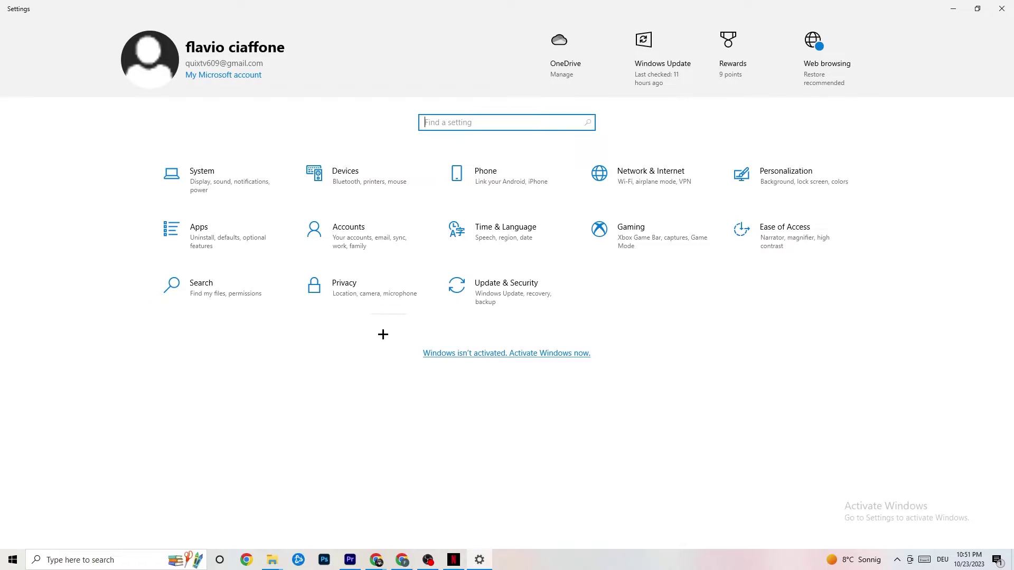
pyautogui.click(241, 194)
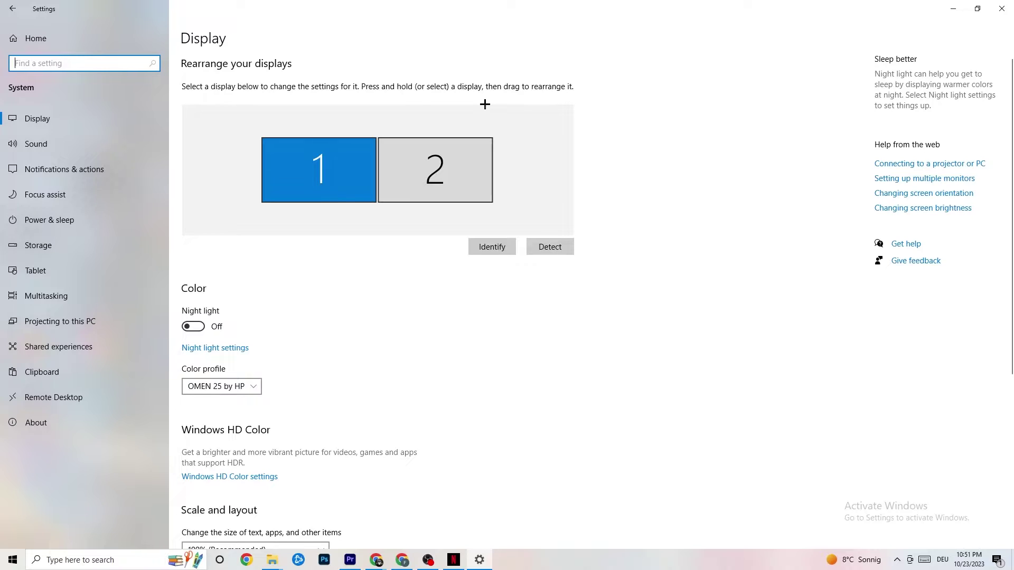
pyautogui.scroll(-5, 292, 178)
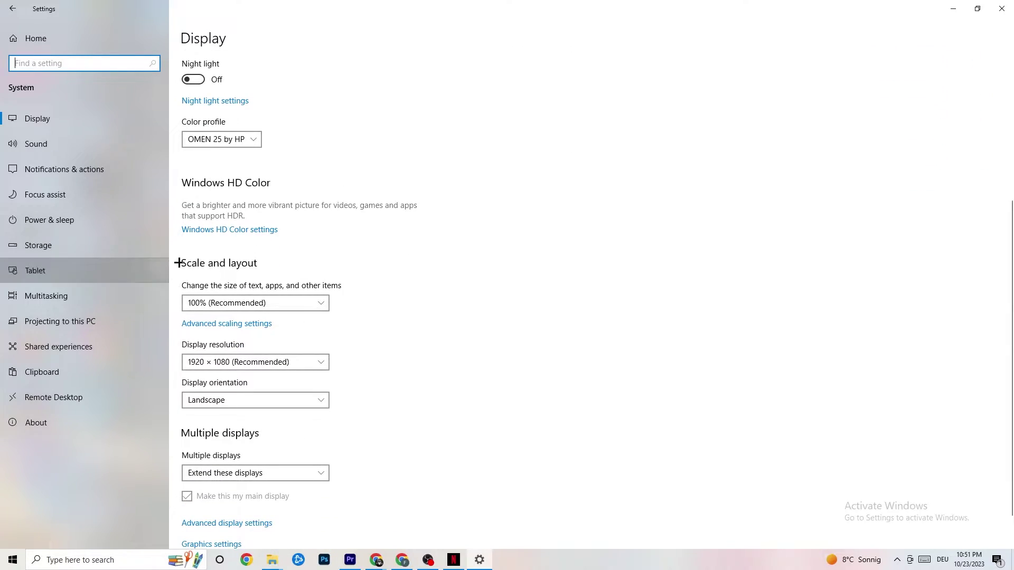
pyautogui.click(412, 289)
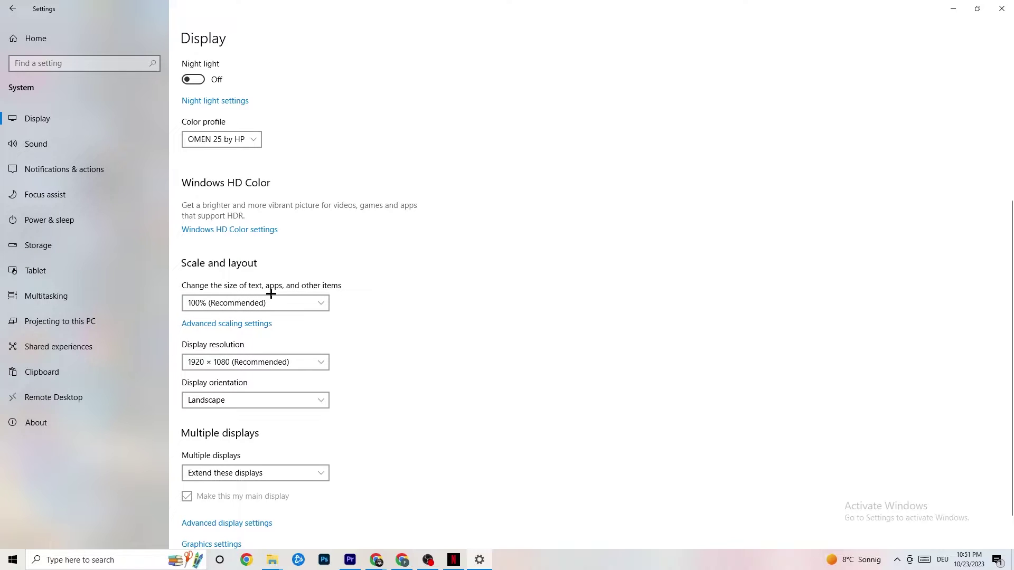
pyautogui.click(310, 295)
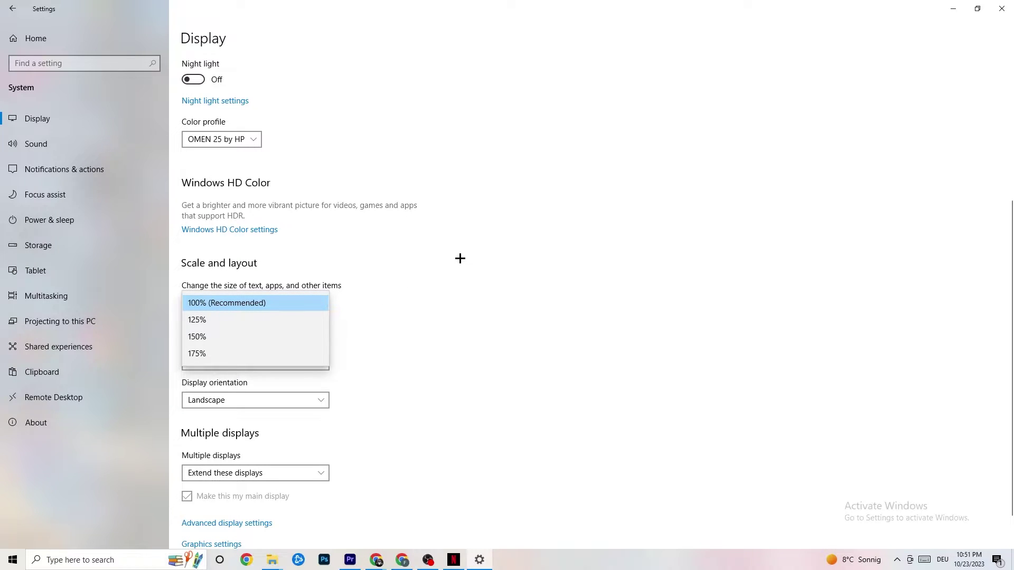
pyautogui.click(460, 257)
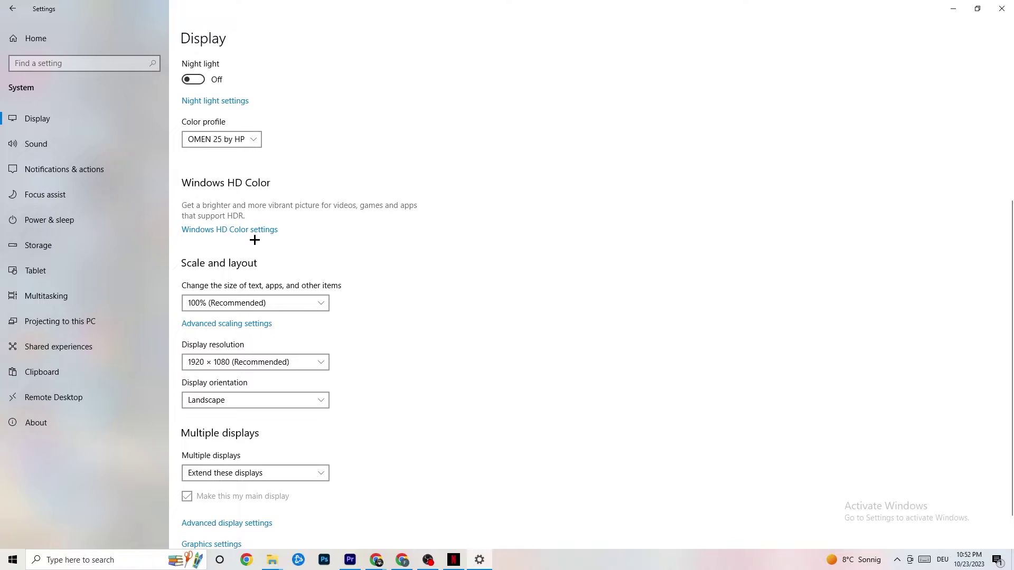
# Step: Review the available power plans through the additional power settings of Power & sleep, and close Power Options
pyautogui.click(67, 218)
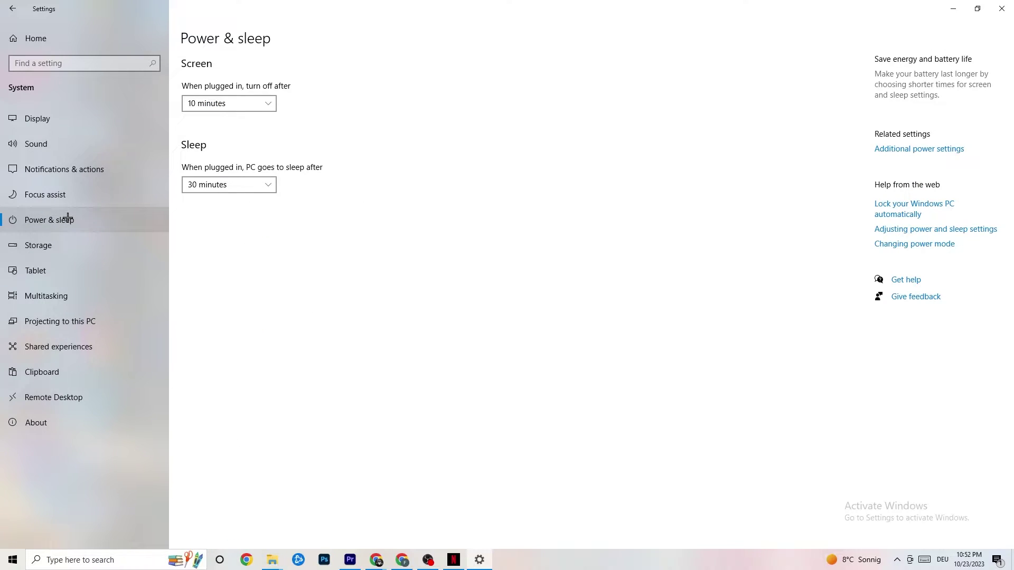
pyautogui.click(928, 150)
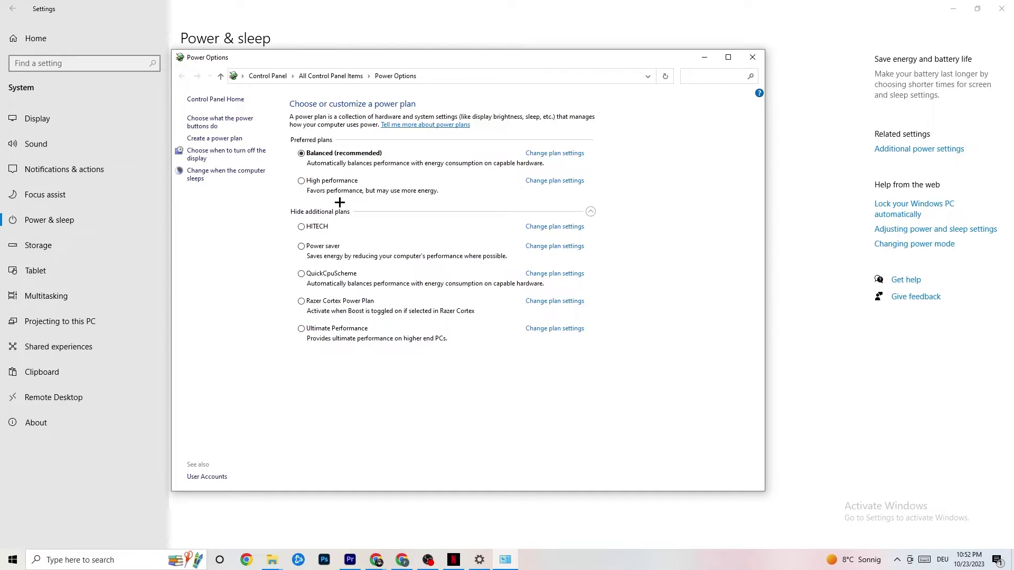
pyautogui.click(750, 59)
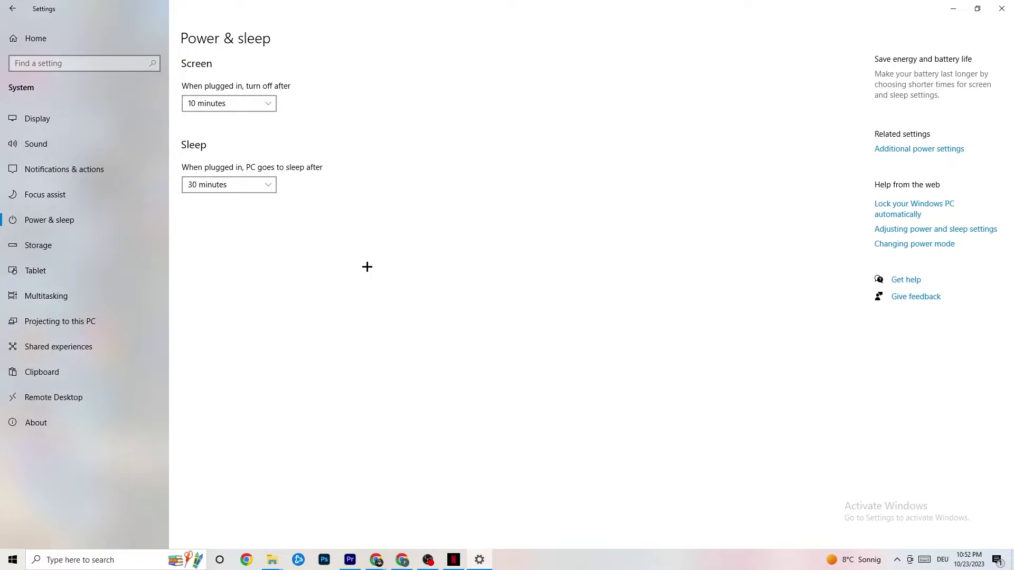
# Step: Examine the Storage Sense configuration and its run frequency options, and return to the Settings home page
pyautogui.click(66, 249)
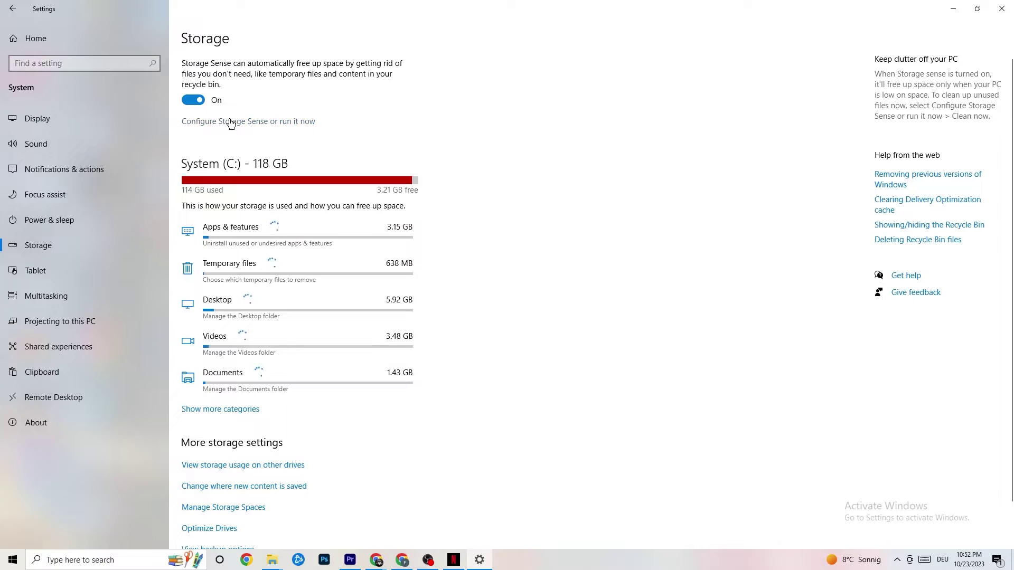
pyautogui.click(283, 117)
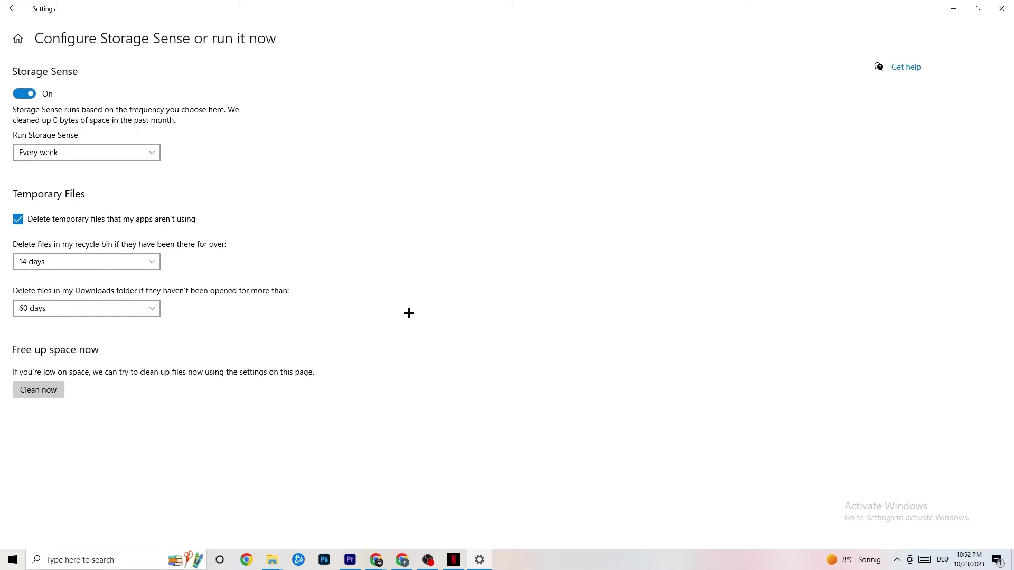
pyautogui.click(124, 158)
pyautogui.click(410, 197)
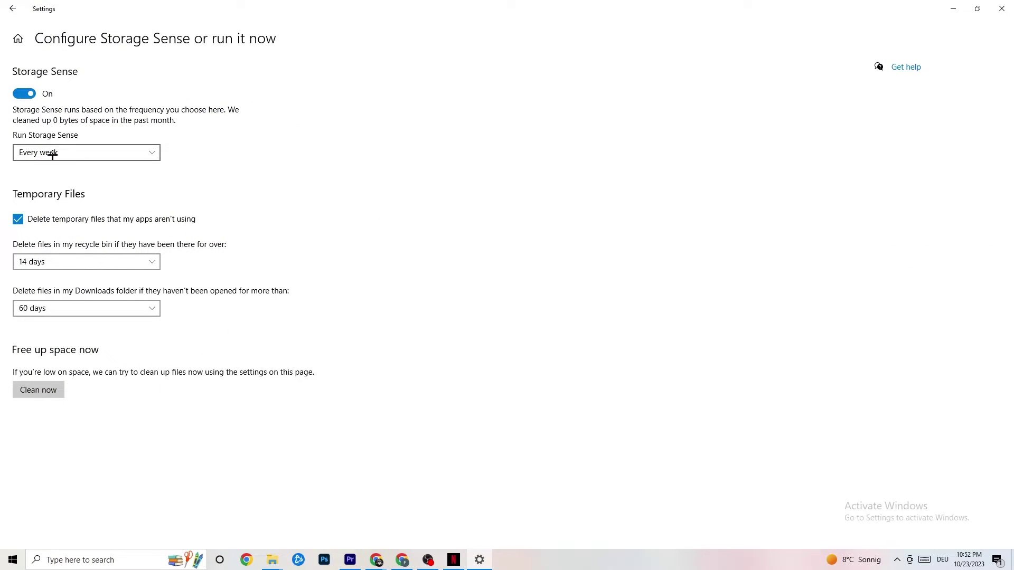
pyautogui.click(72, 152)
pyautogui.click(183, 119)
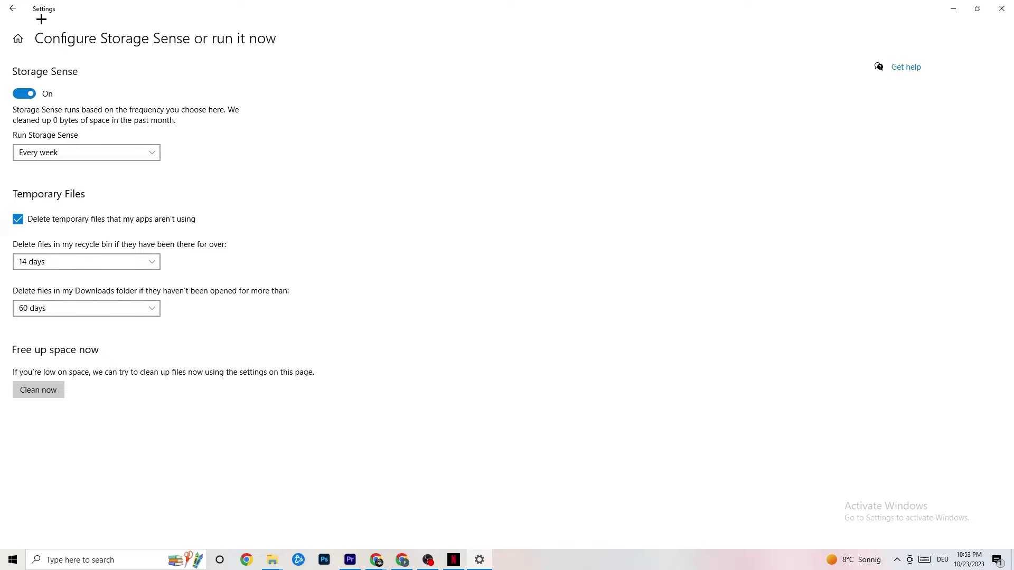
pyautogui.click(13, 8)
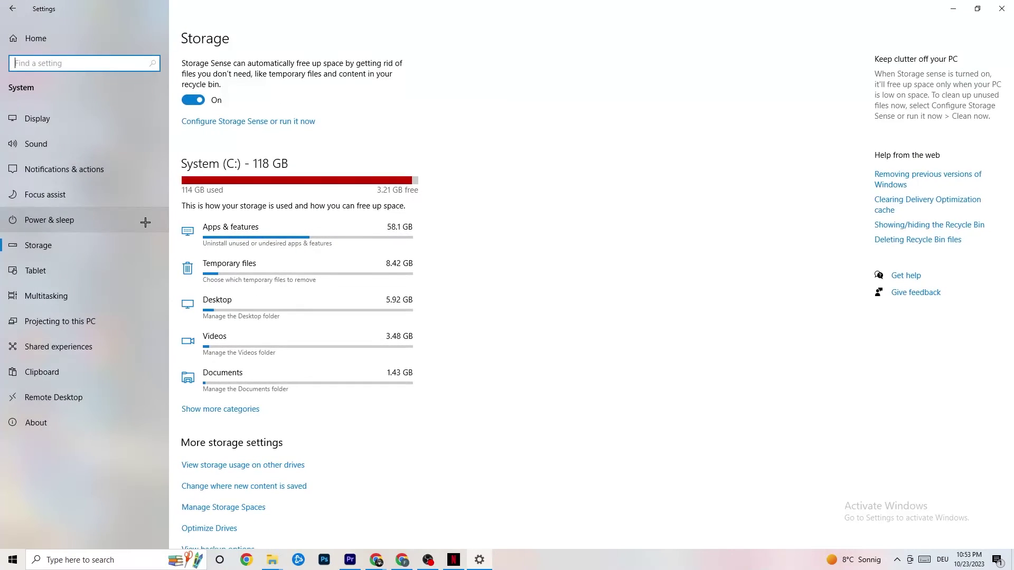
pyautogui.click(8, 15)
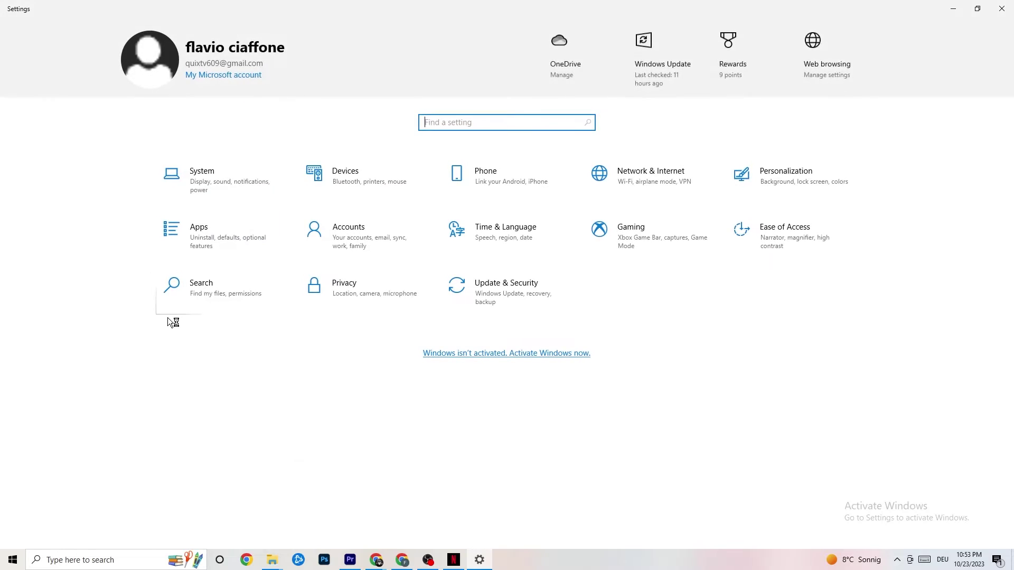
# Step: Review the Captures and Game Mode pages of the Gaming settings, and close Settings
pyautogui.click(652, 240)
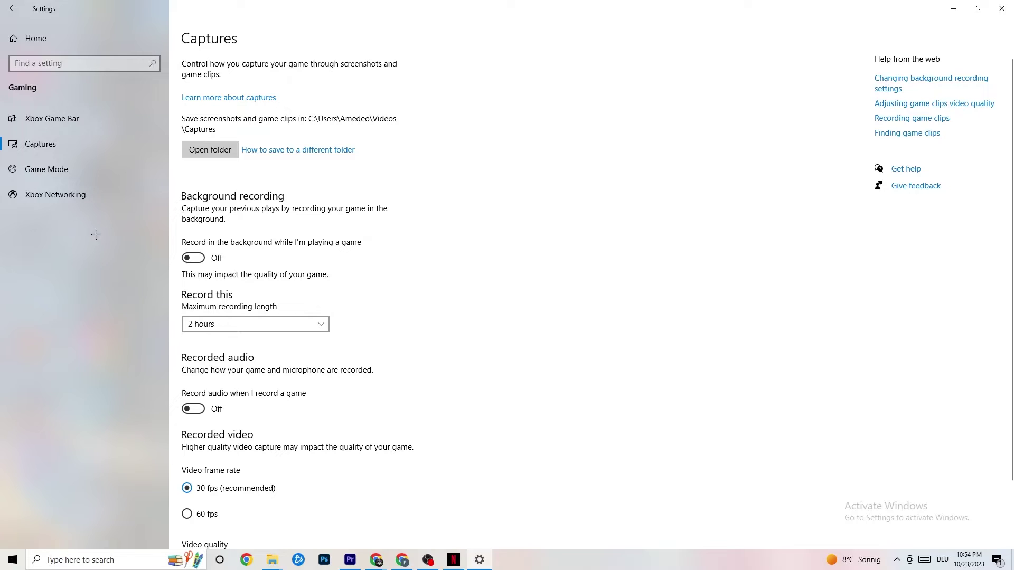
pyautogui.click(95, 169)
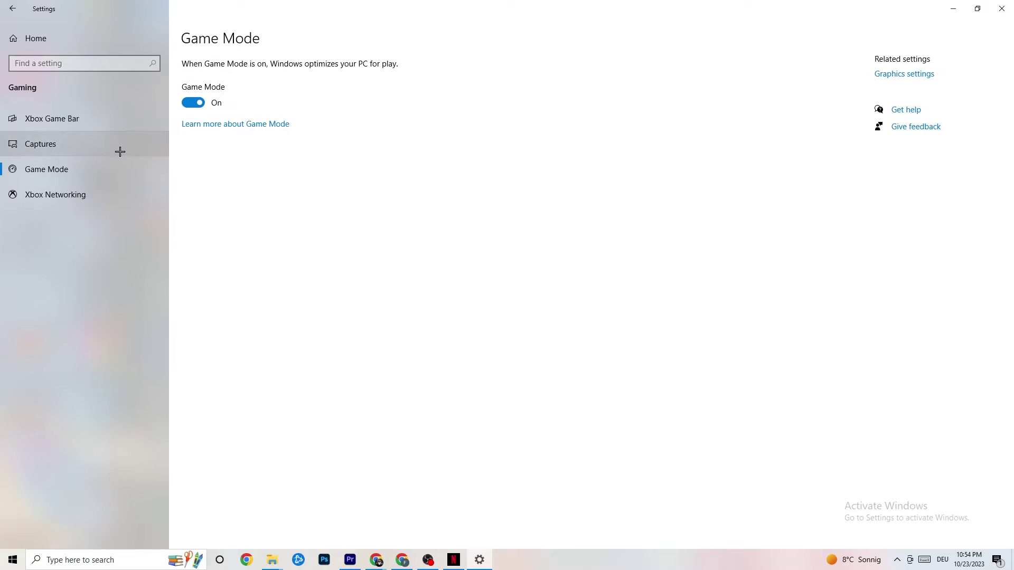
pyautogui.click(1001, 8)
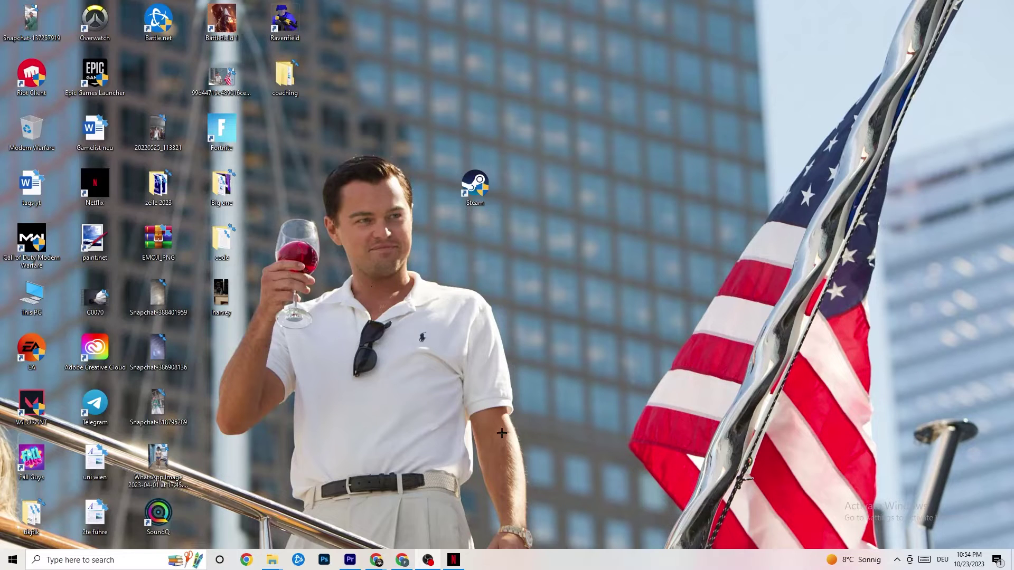
# Step: Open Task Manager and review the running processes and the actions available for the Netflix app
pyautogui.rightClick(518, 568)
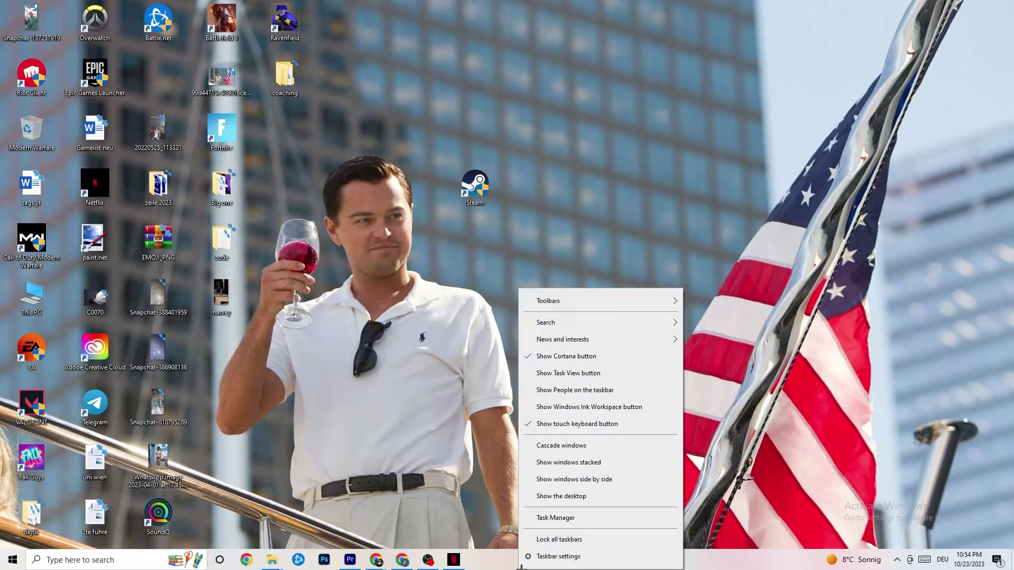
pyautogui.click(550, 518)
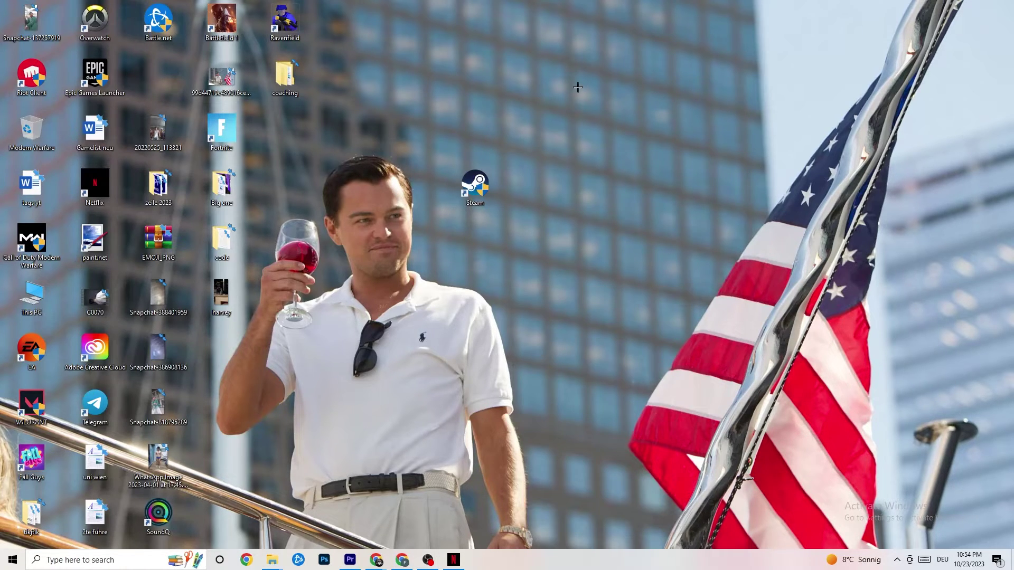
pyautogui.click(580, 33)
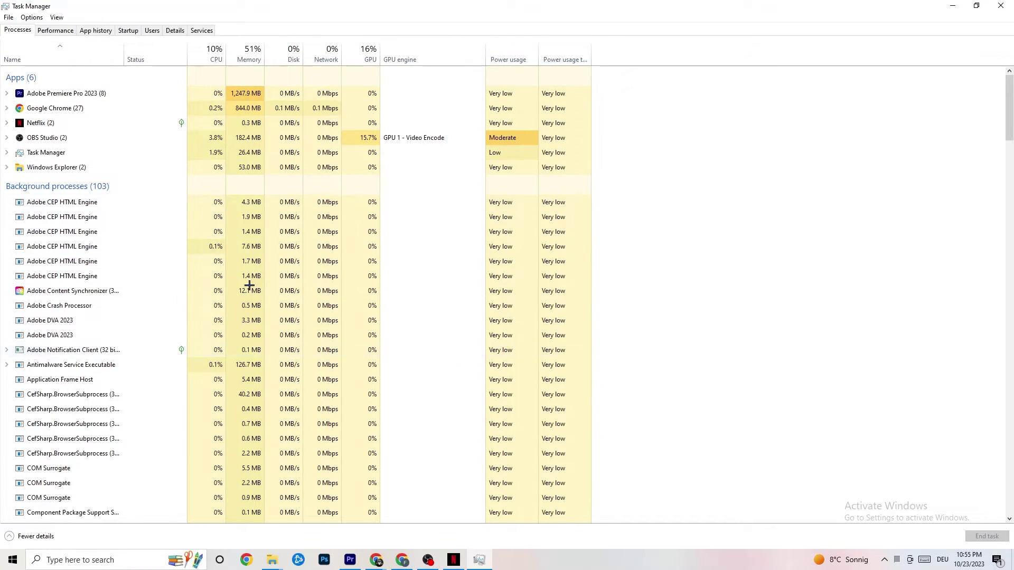
pyautogui.scroll(-6, 202, 370)
pyautogui.scroll(6, 197, 351)
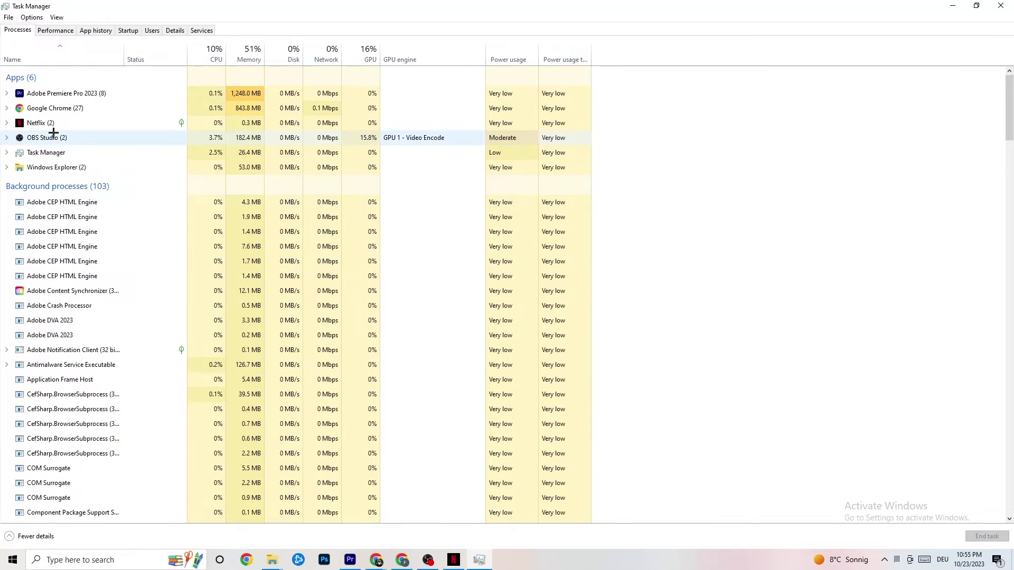
pyautogui.rightClick(65, 123)
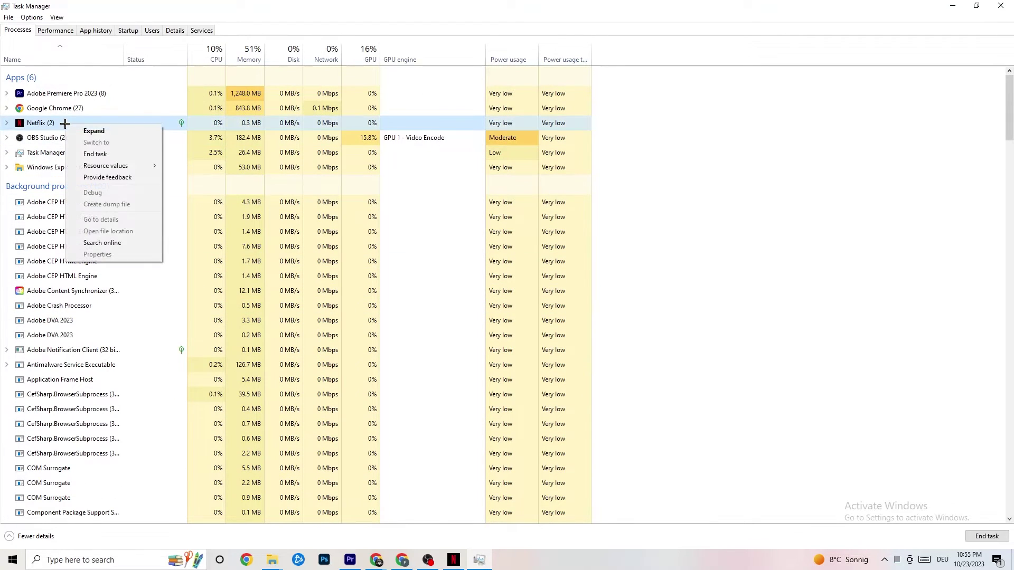
pyautogui.click(632, 176)
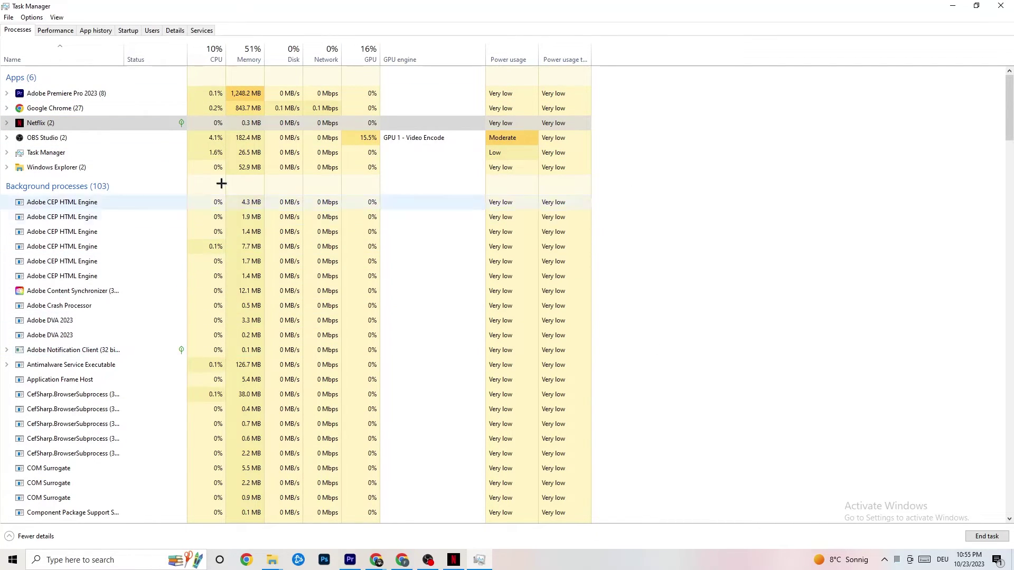
# Step: Examine the priority options for the Adobe Premiere Pro process in Task Manager's detailed process list
pyautogui.click(174, 31)
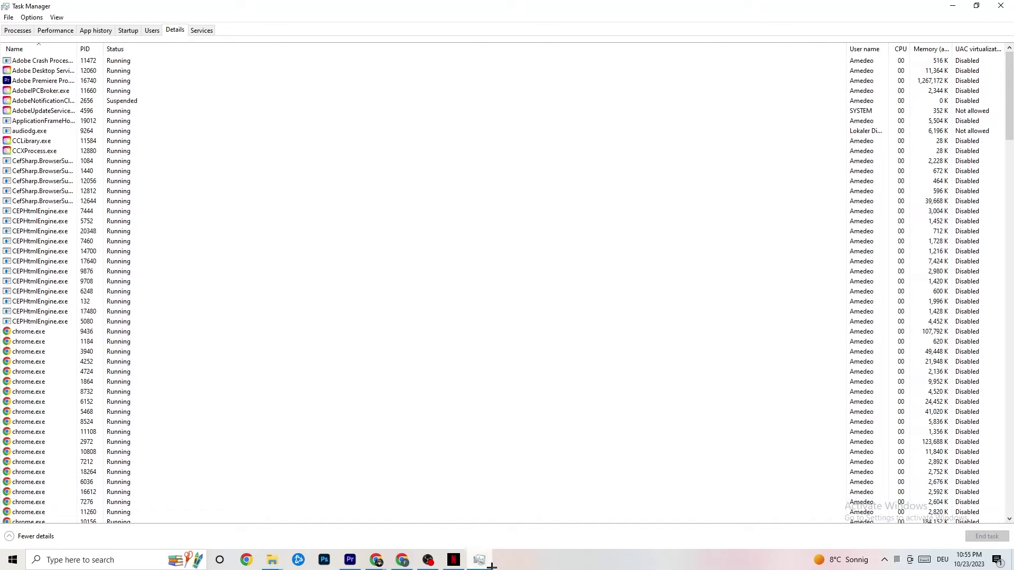
pyautogui.rightClick(99, 83)
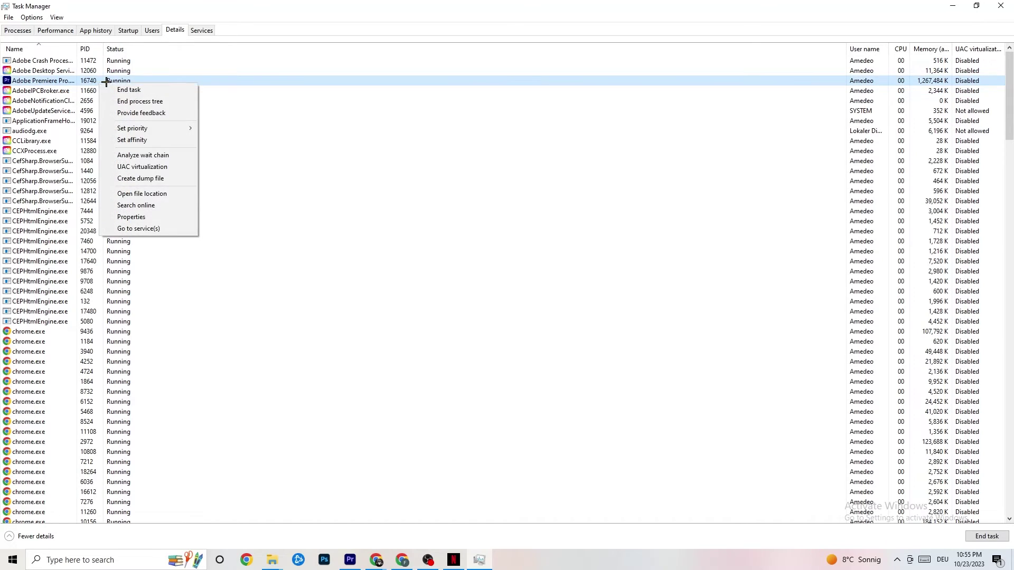
pyautogui.moveTo(156, 128)
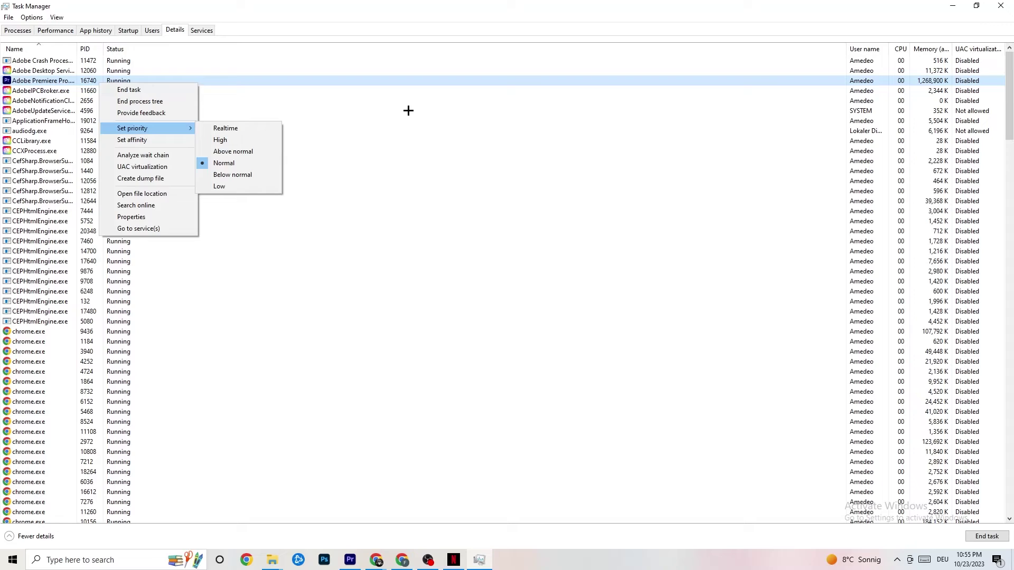
pyautogui.click(168, 129)
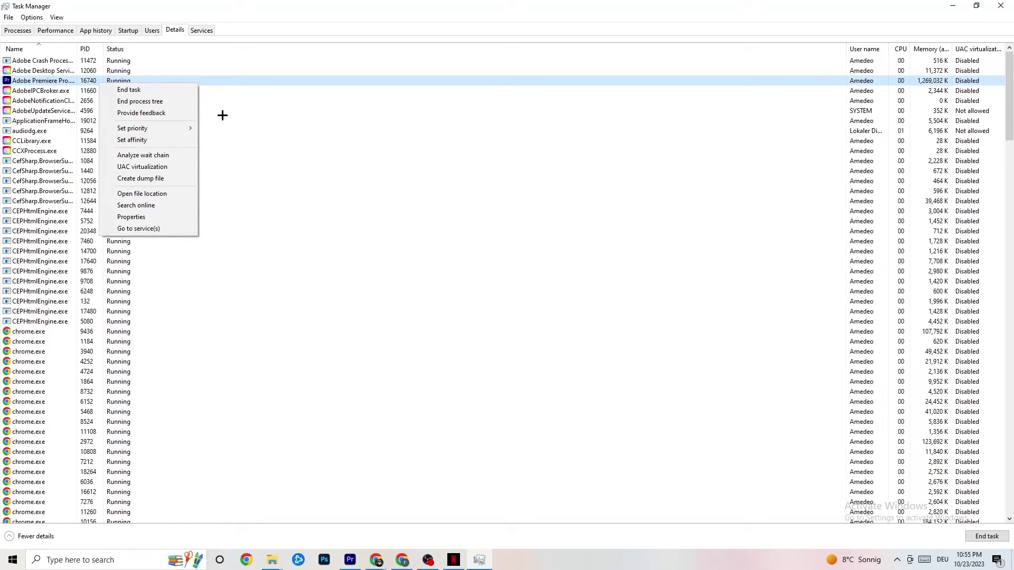
# Step: Review the startup programs and the actions available for Google Drive and the Pivot Software entry, and close Task Manager
pyautogui.click(127, 31)
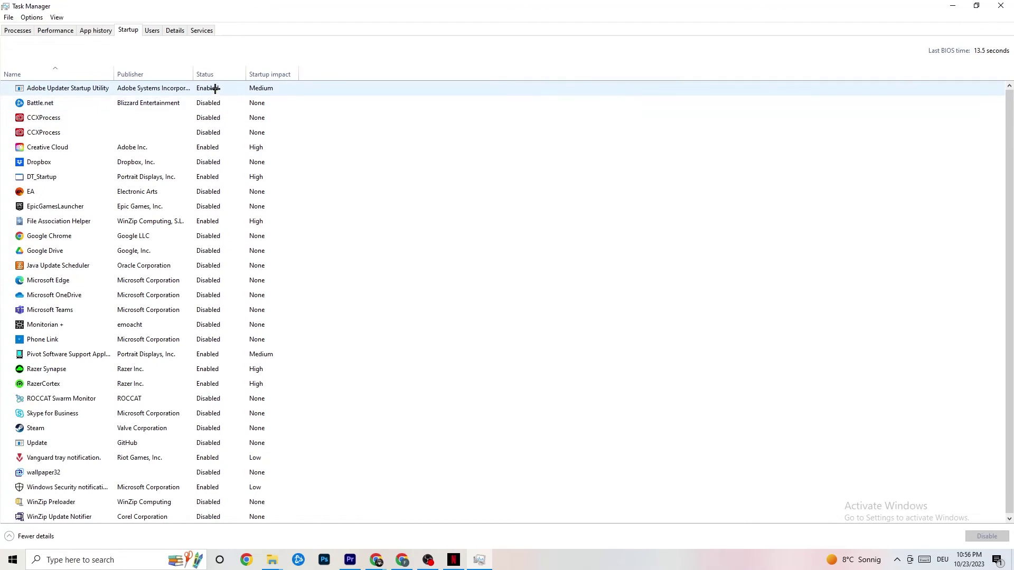
pyautogui.rightClick(146, 251)
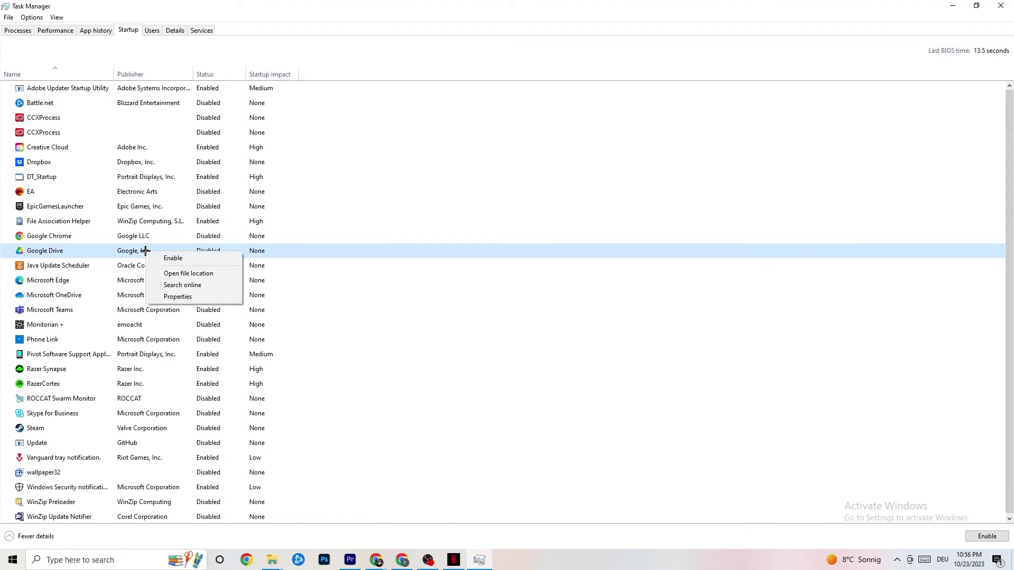
pyautogui.rightClick(200, 355)
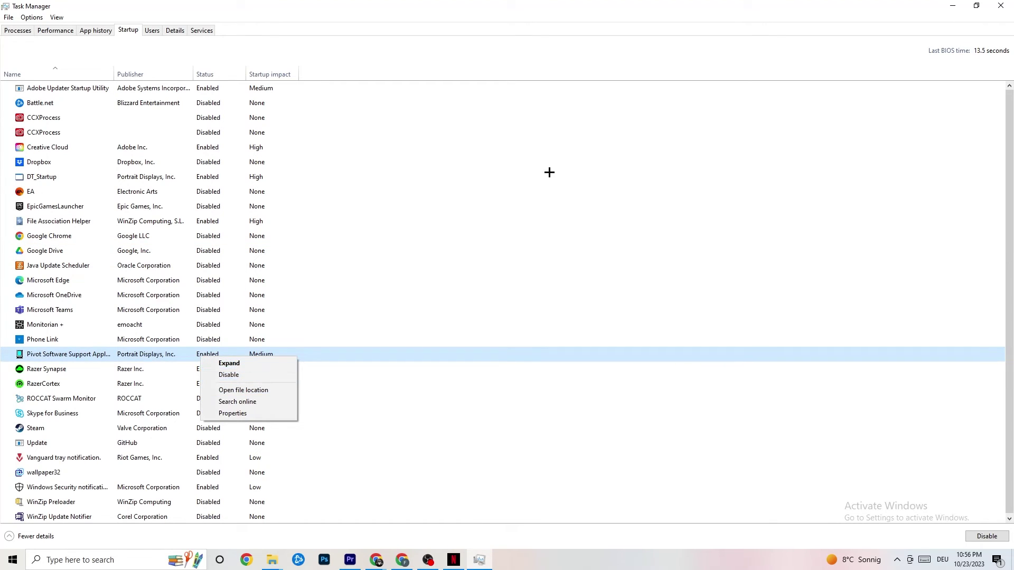
pyautogui.click(410, 17)
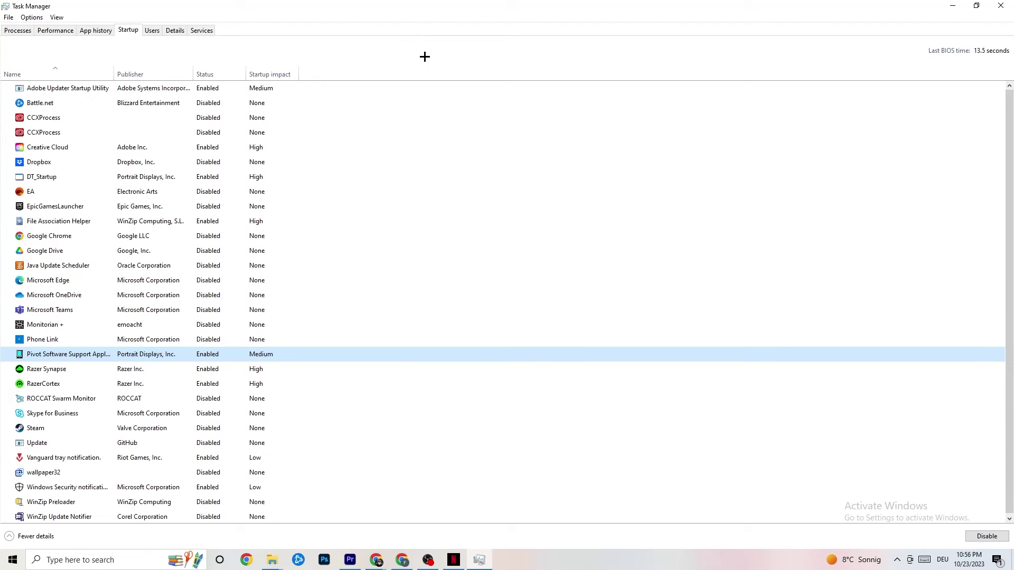
pyautogui.click(991, 4)
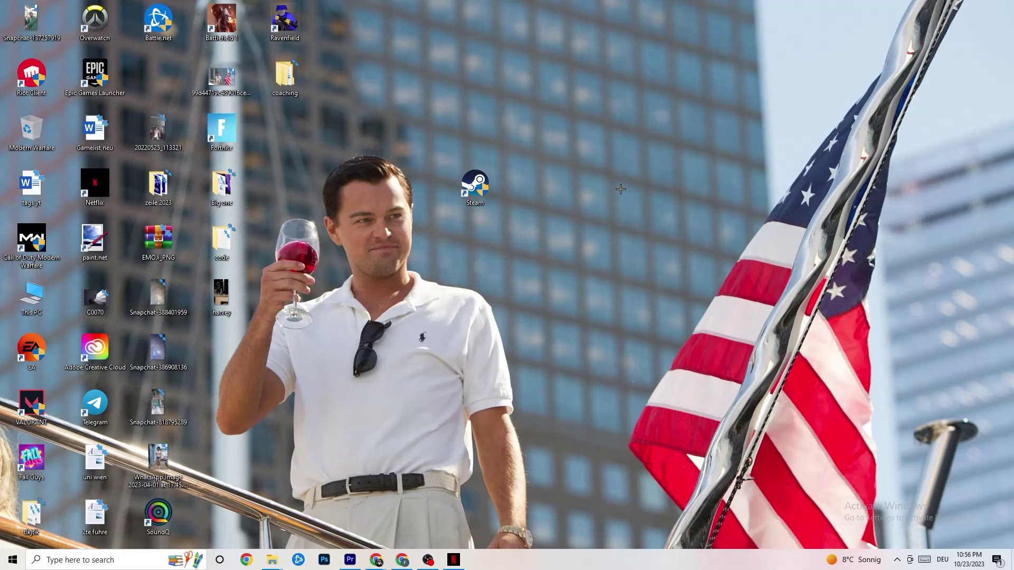